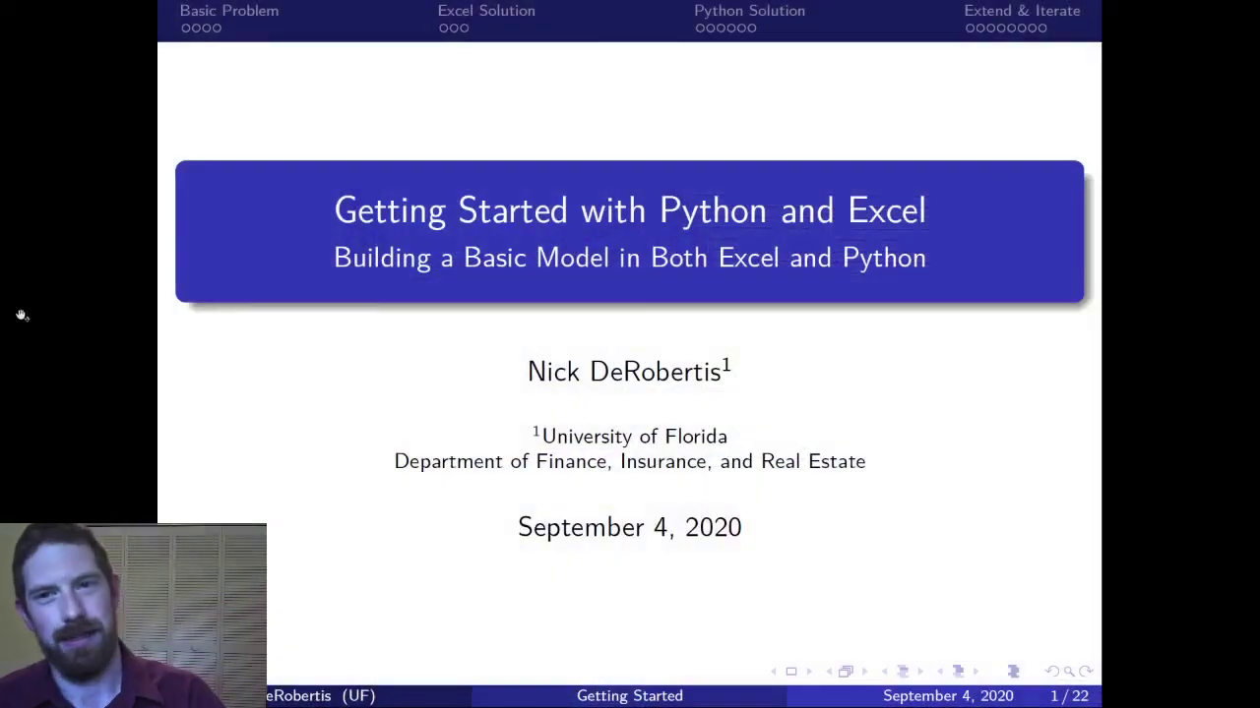
# Jump to slide 22 of 22, the nine years-to-retirement results exercise.
pyautogui.click(1041, 30)
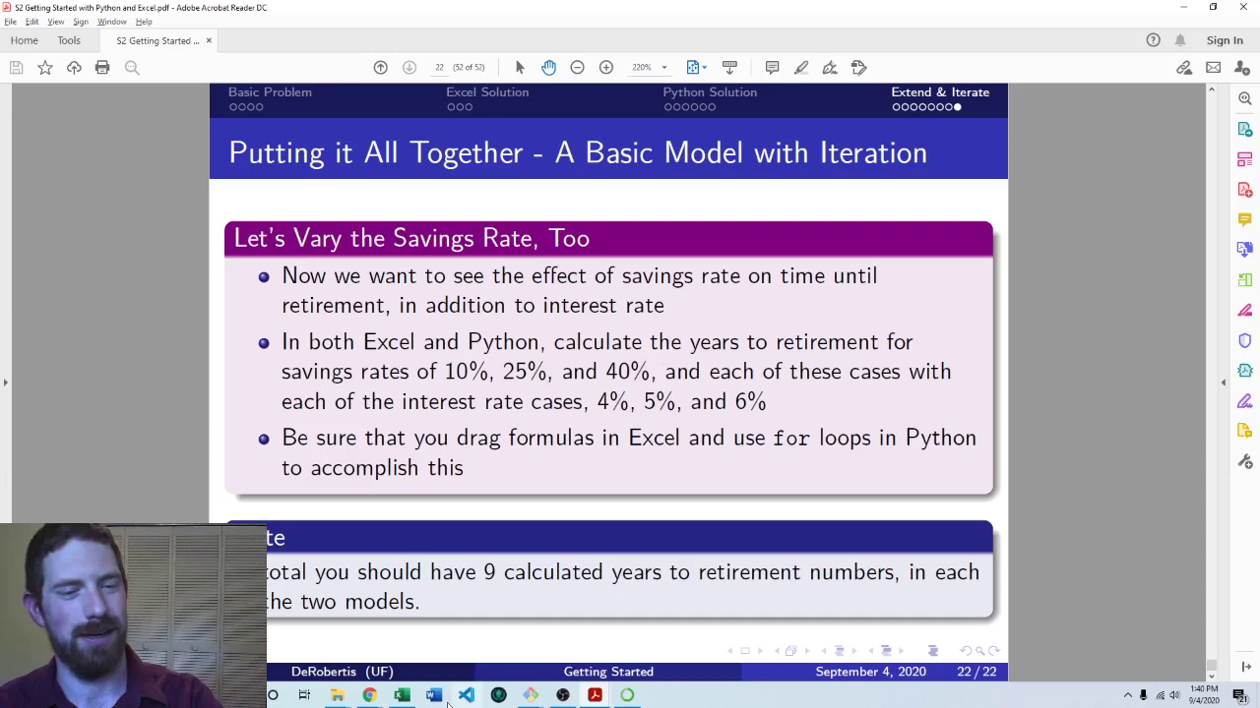
pyautogui.moveTo(372, 696)
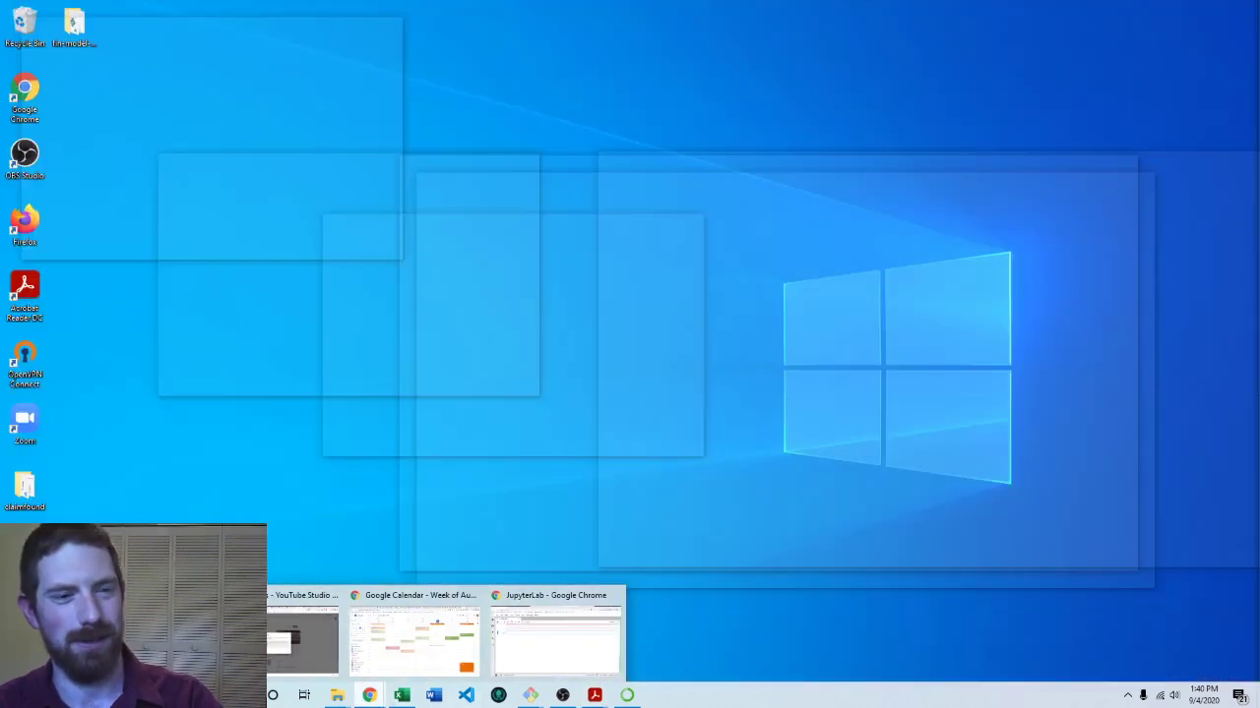
# In the notebook cell, define lists a = [1, 2, 3] and b = ['a', 'b', 'c'].
pyautogui.click(595, 657)
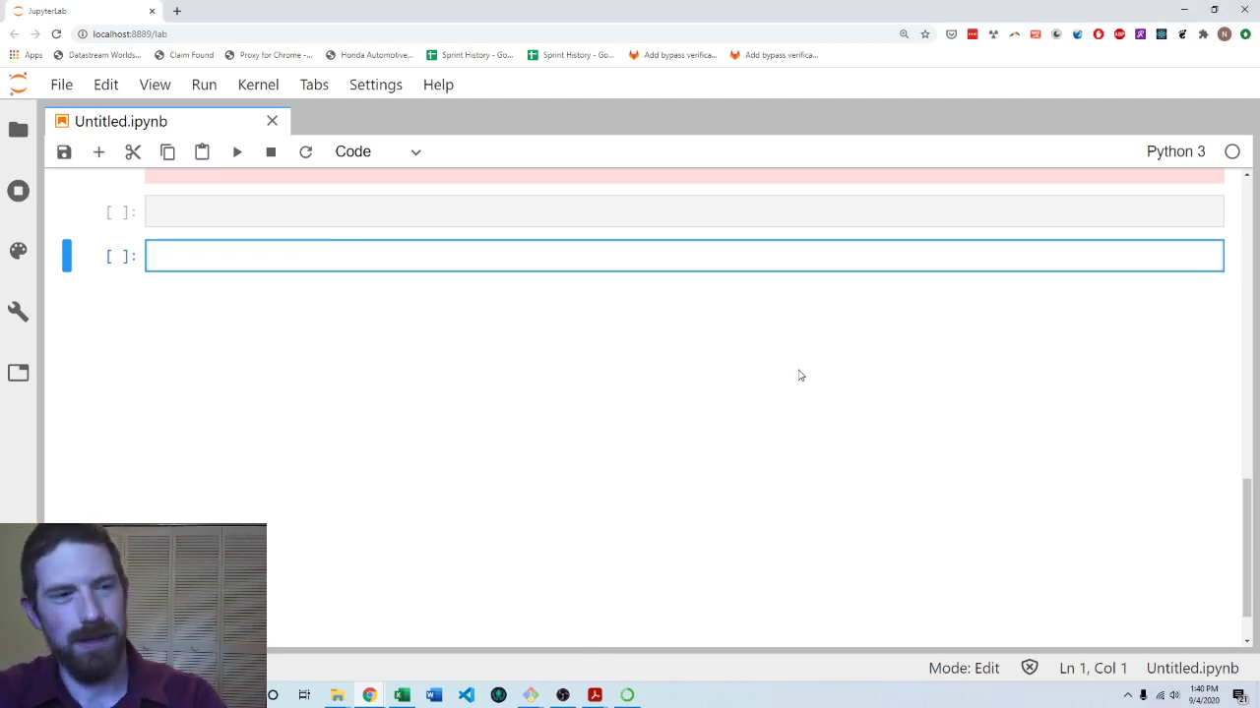
pyautogui.write('a = [')
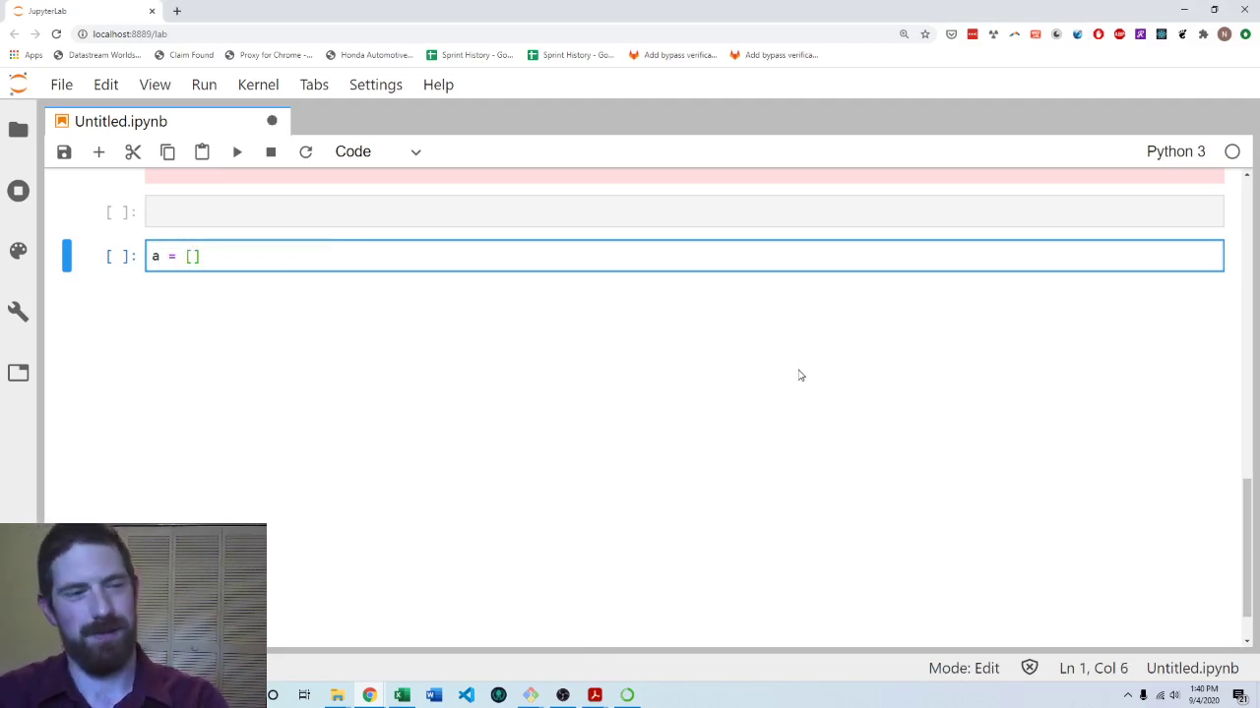
pyautogui.write('1, 2, 3]')
pyautogui.press('Return')
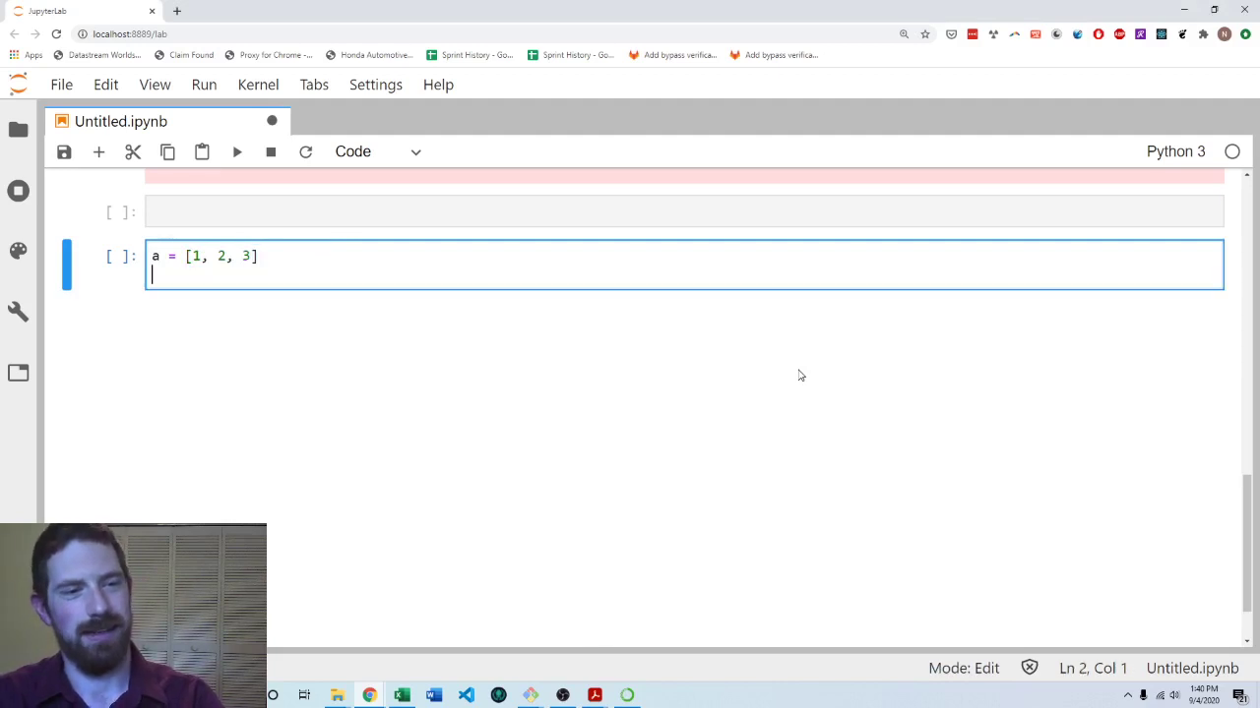
pyautogui.write("b = ['a'")
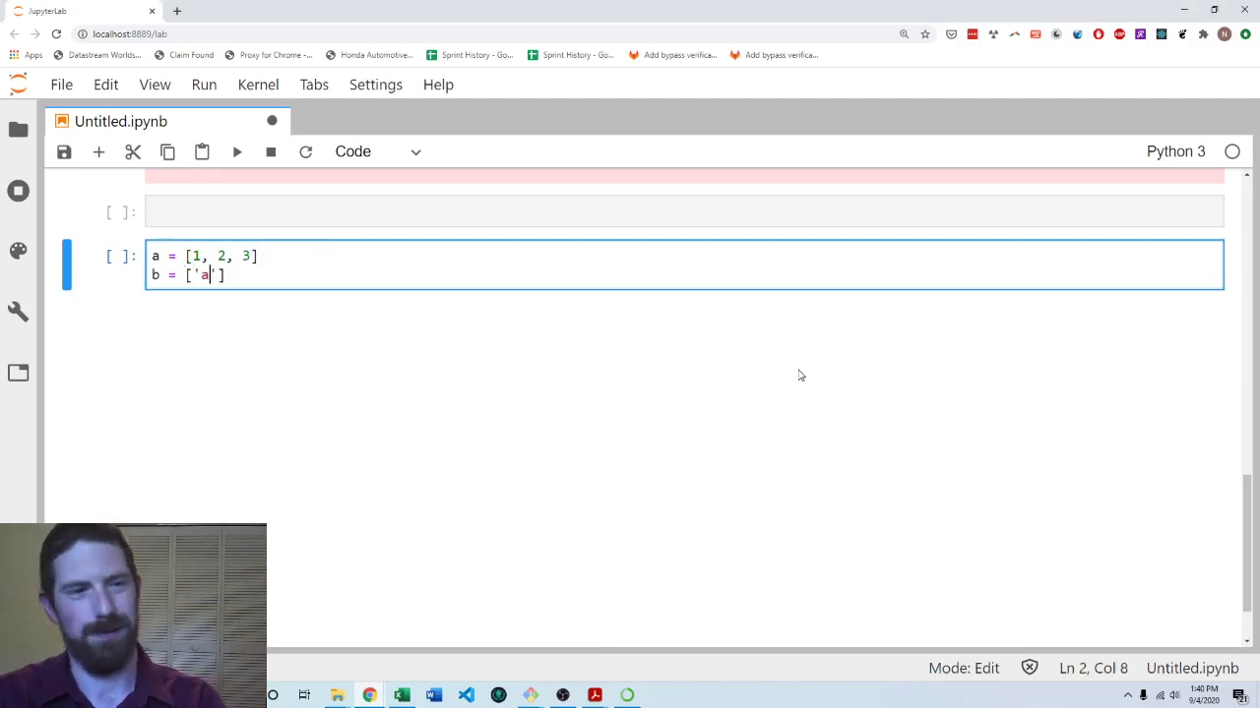
pyautogui.write(", 'b'")
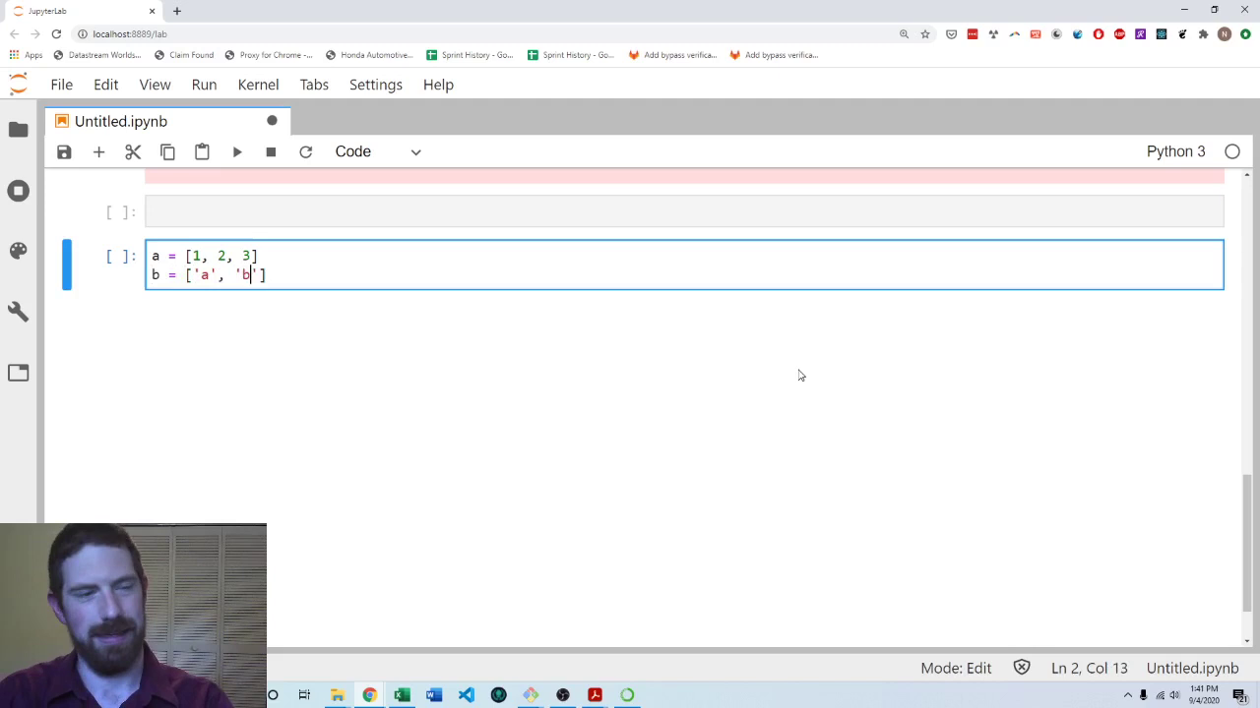
pyautogui.press('BackSpace')
pyautogui.write(", 'c']")
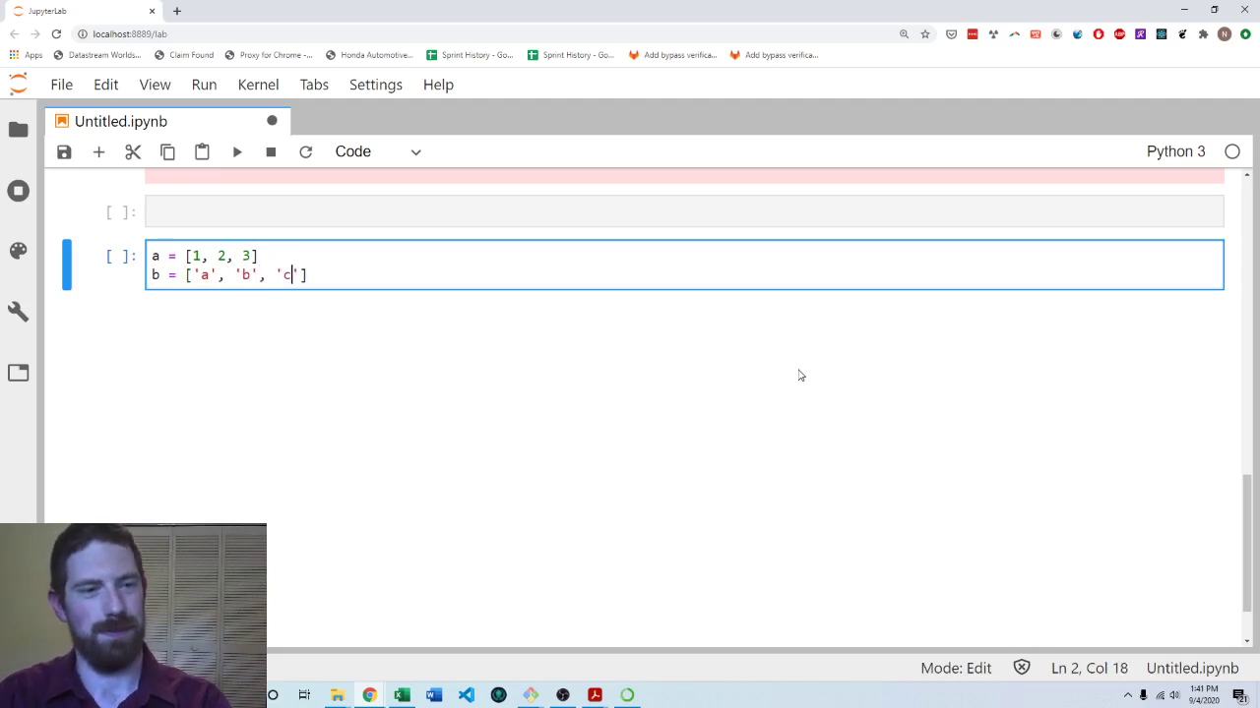
pyautogui.press('Return')
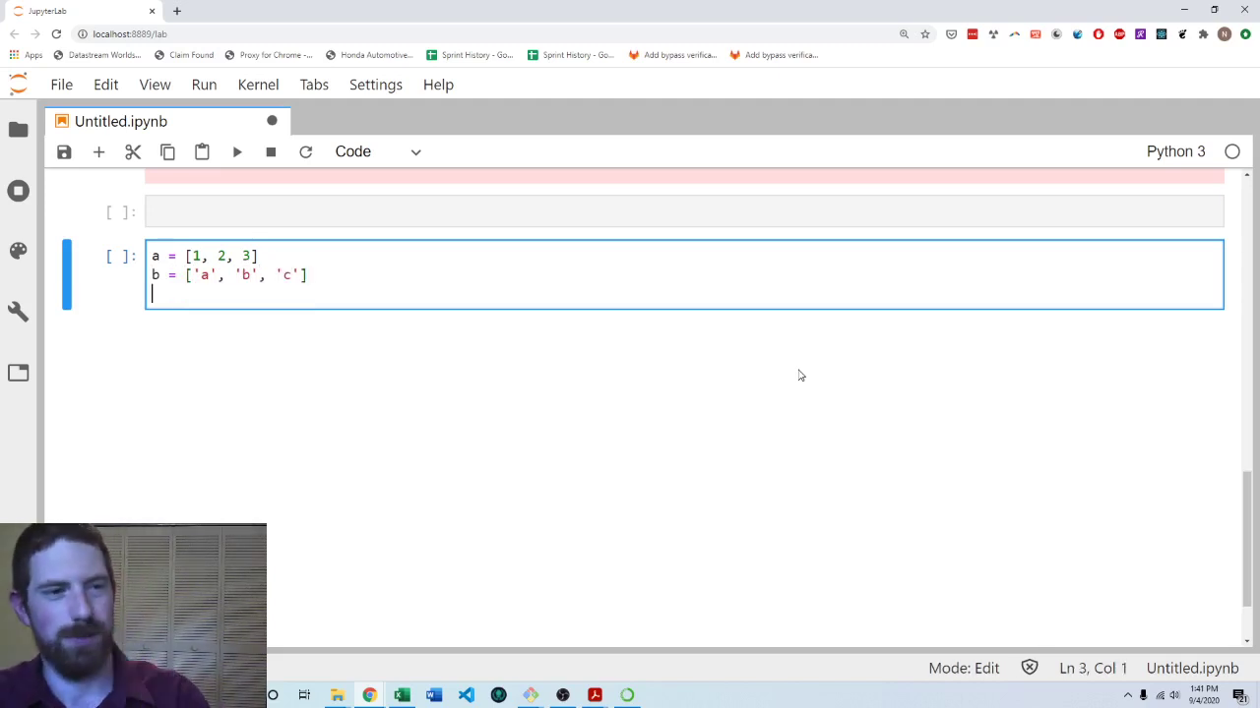
# Add the outer loop 'for a_item in a:' and begin an indented inner loop.
pyautogui.write('for ')
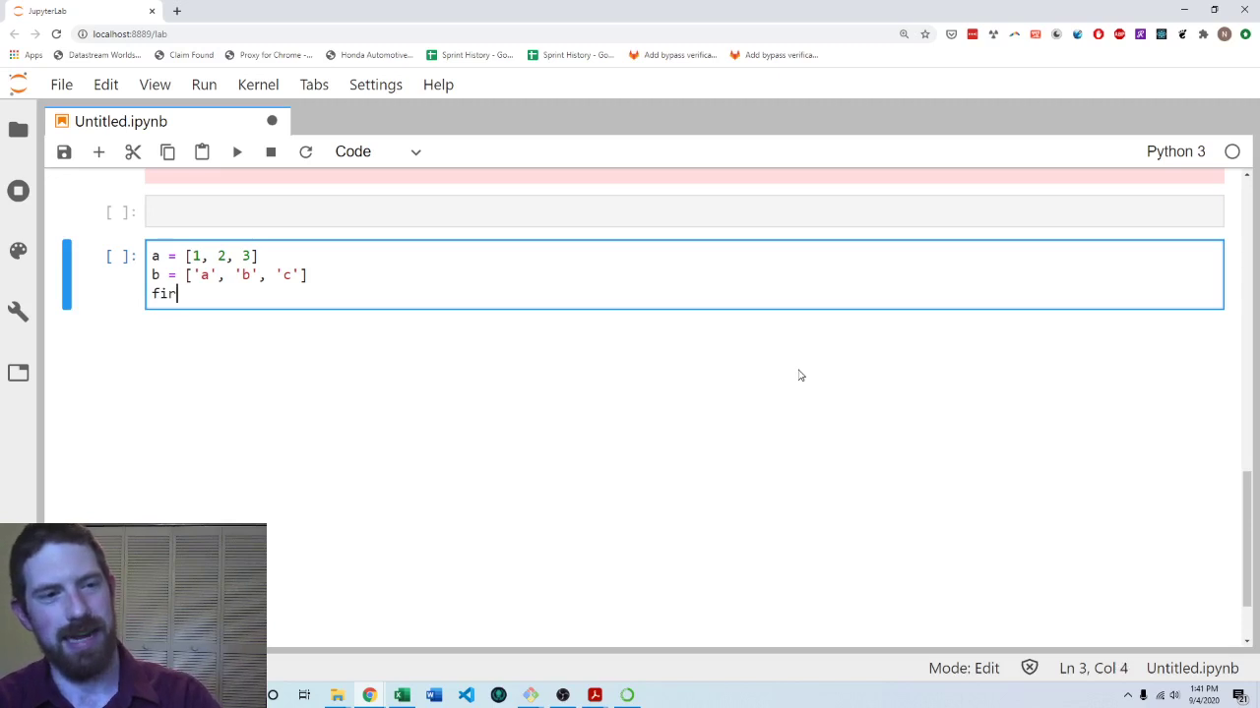
pyautogui.write('item in a:')
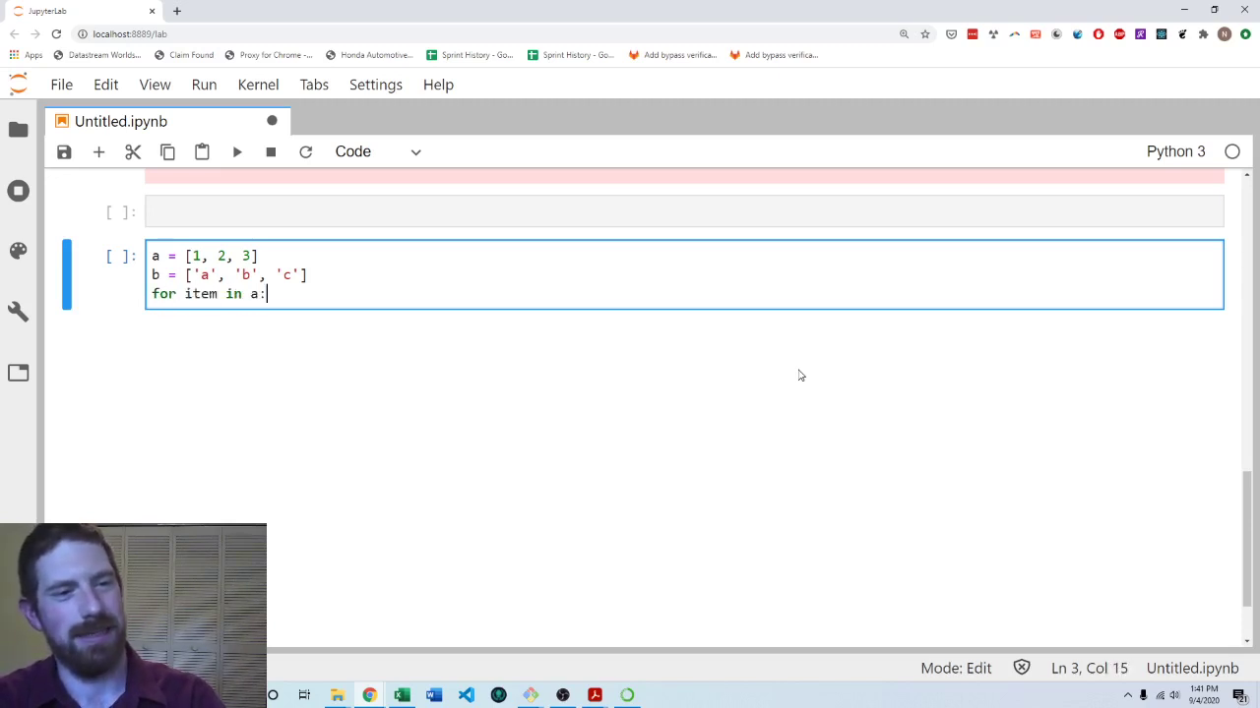
pyautogui.press('Return')
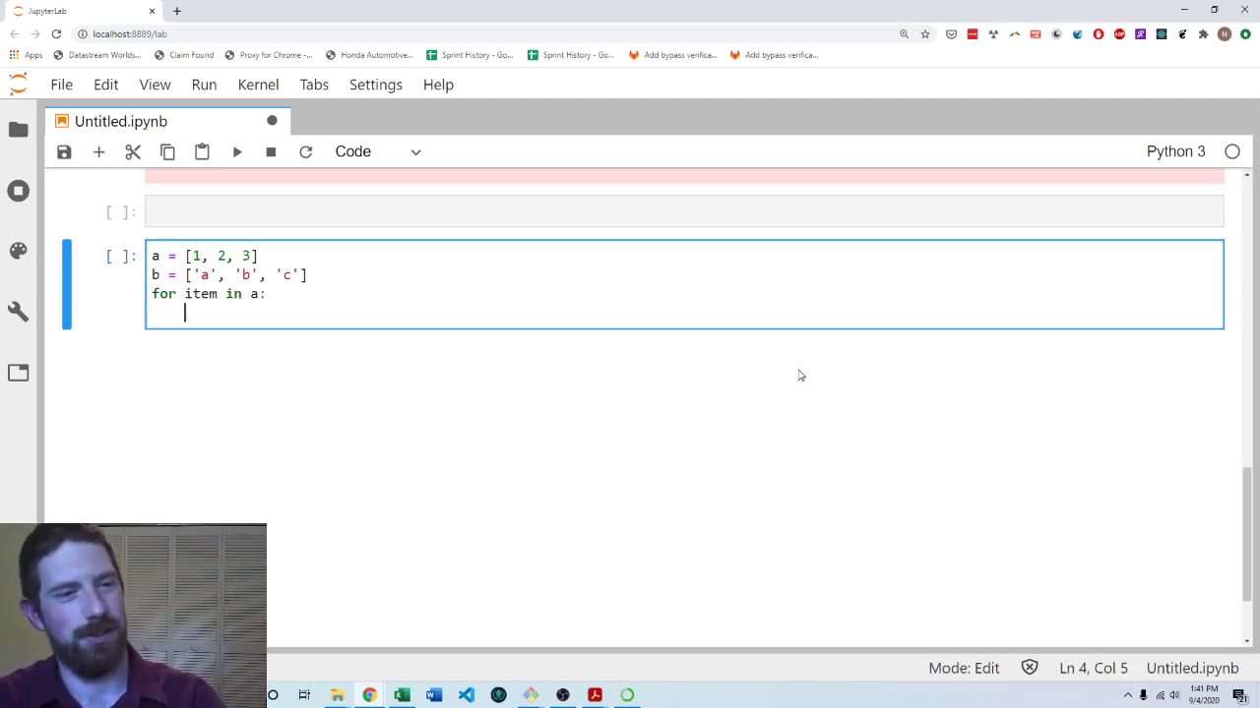
pyautogui.write('for')
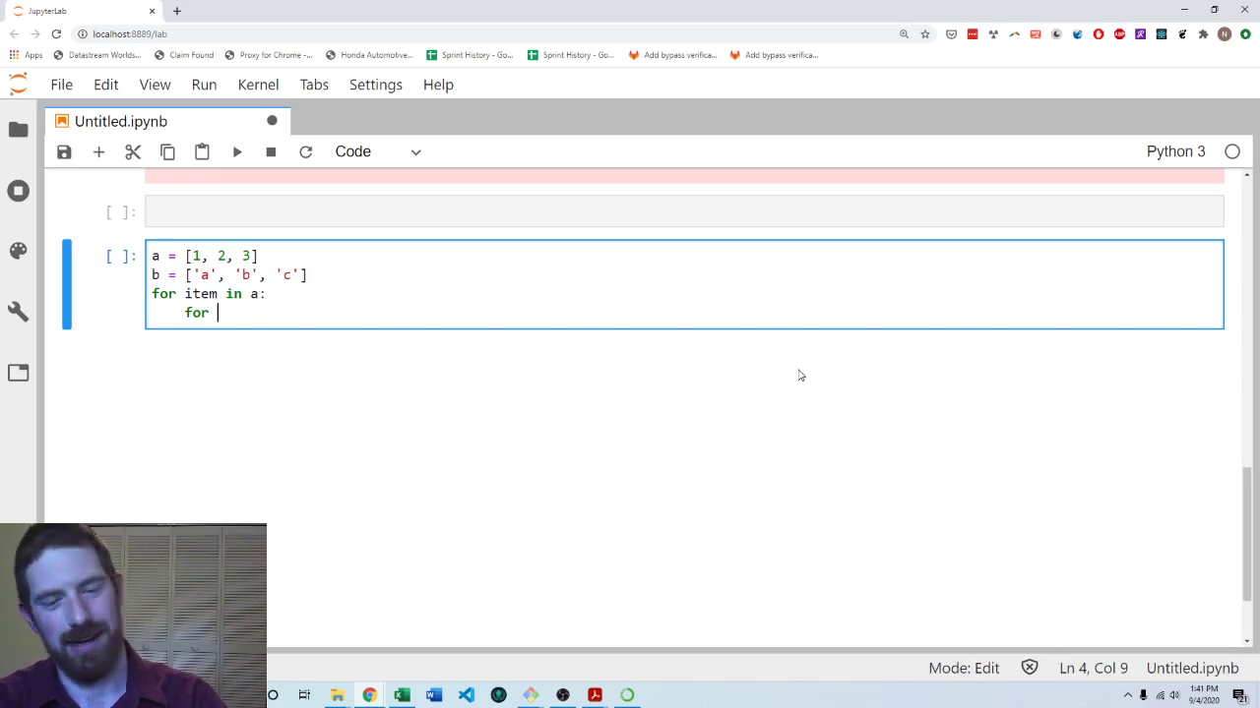
pyautogui.press('Up')
pyautogui.hotkey('ctrl', 'shift', 'Left')
pyautogui.write('a_item')
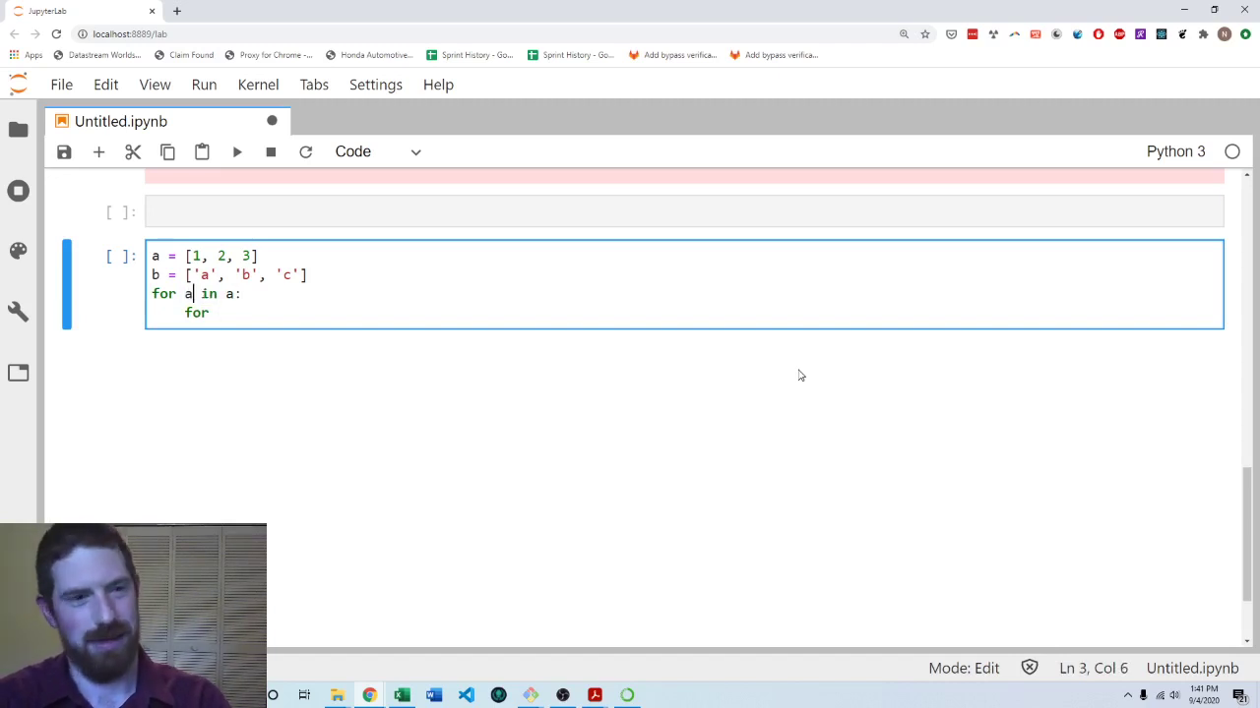
pyautogui.press('Down')
# Complete the inner loop 'for b_item in b:' with print(a, b) and run the cell.
pyautogui.write('b_uten ub')
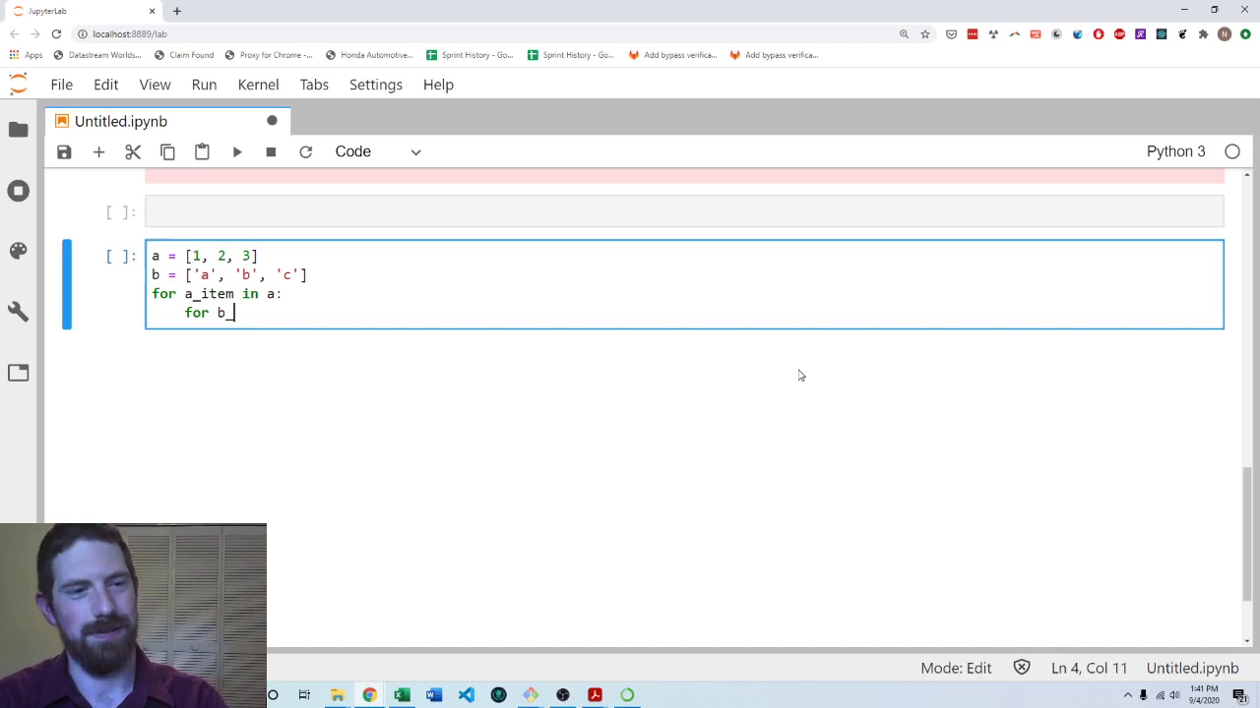
pyautogui.press('BackSpace')
pyautogui.press('BackSpace')
pyautogui.press('BackSpace')
pyautogui.press('BackSpace')
pyautogui.press('BackSpace')
pyautogui.press('BackSpace')
pyautogui.press('BackSpace')
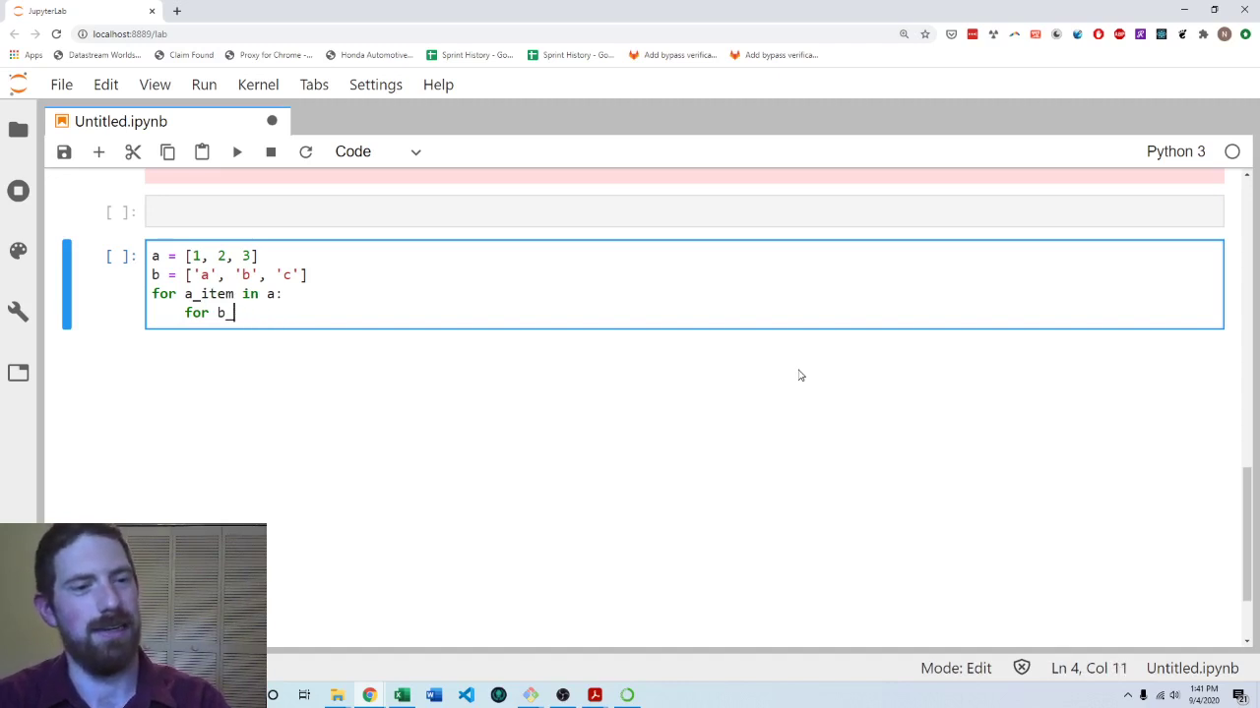
pyautogui.write('item in b:')
pyautogui.press('Return')
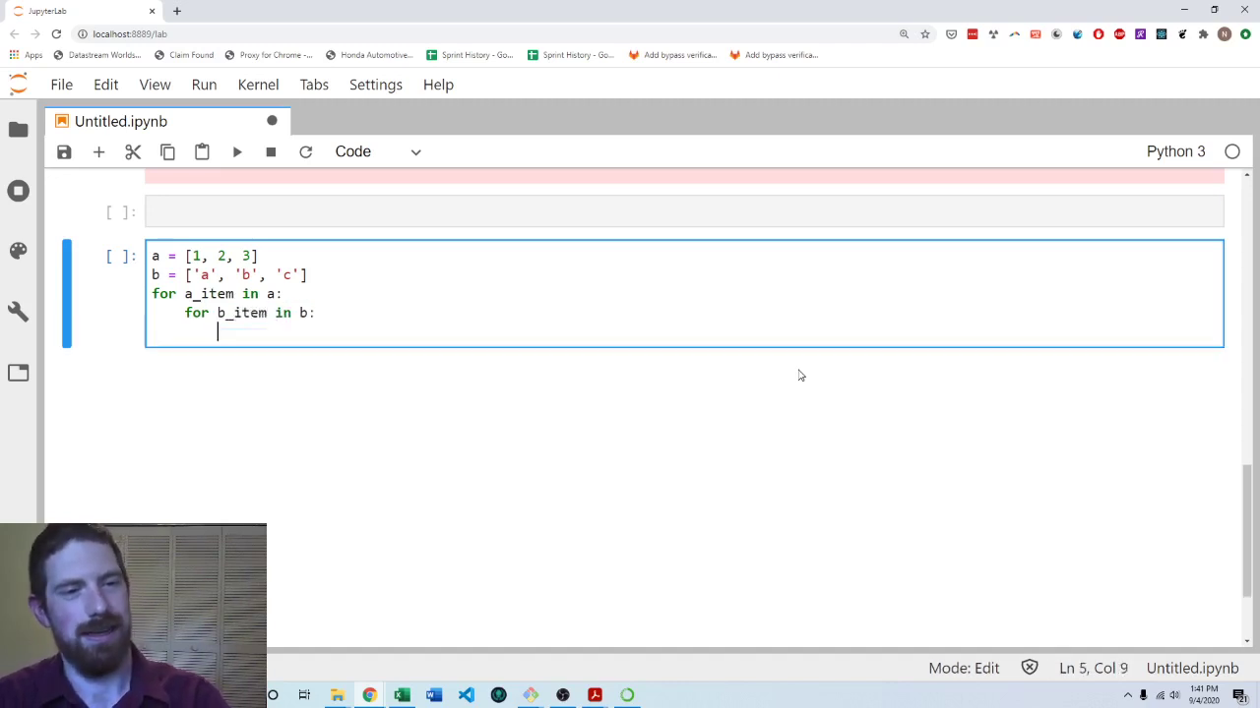
pyautogui.write('print(a, b')
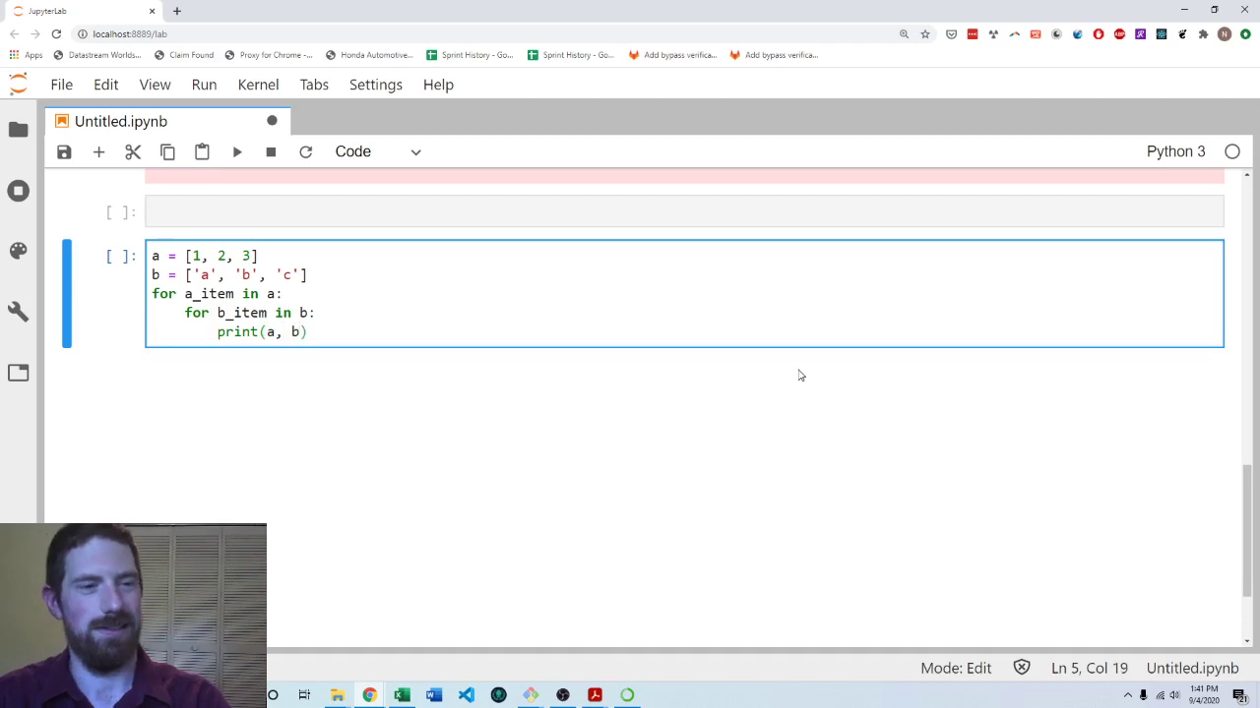
pyautogui.hotkey('ctrl', 'Return')
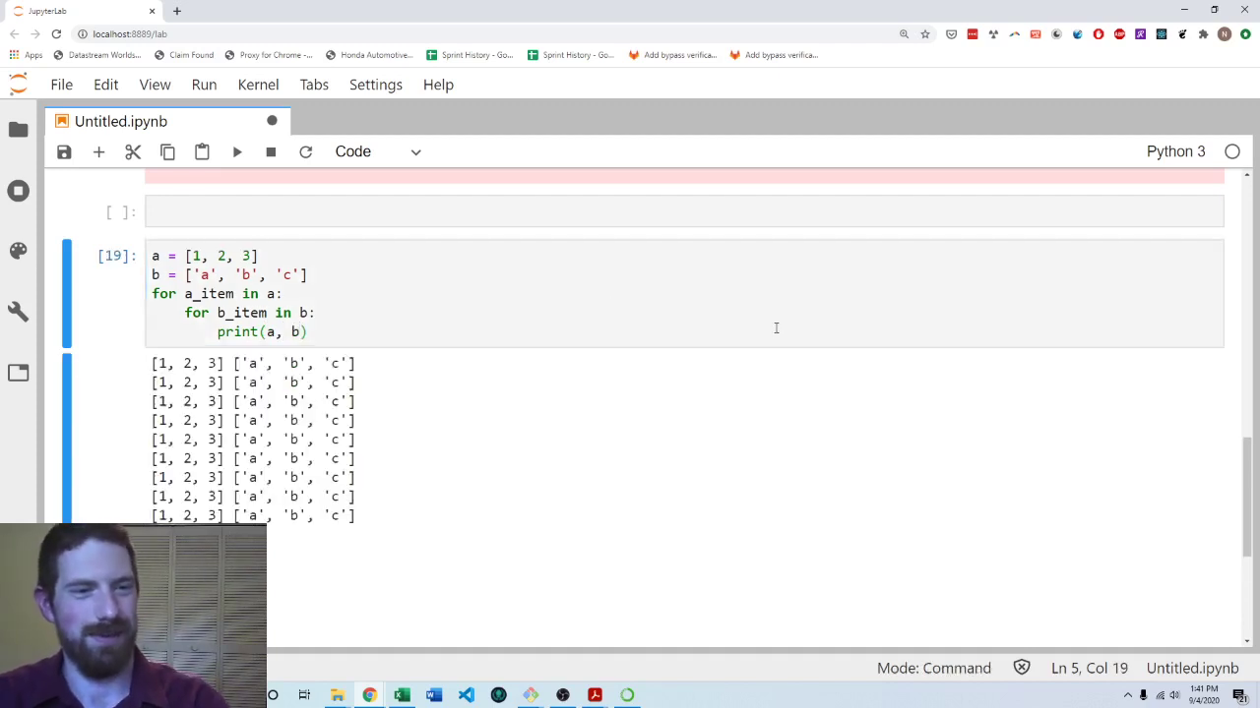
# Change the call to print(a_item, b_item) and rerun, printing pairs 1 a through 3 c.
pyautogui.click(275, 331)
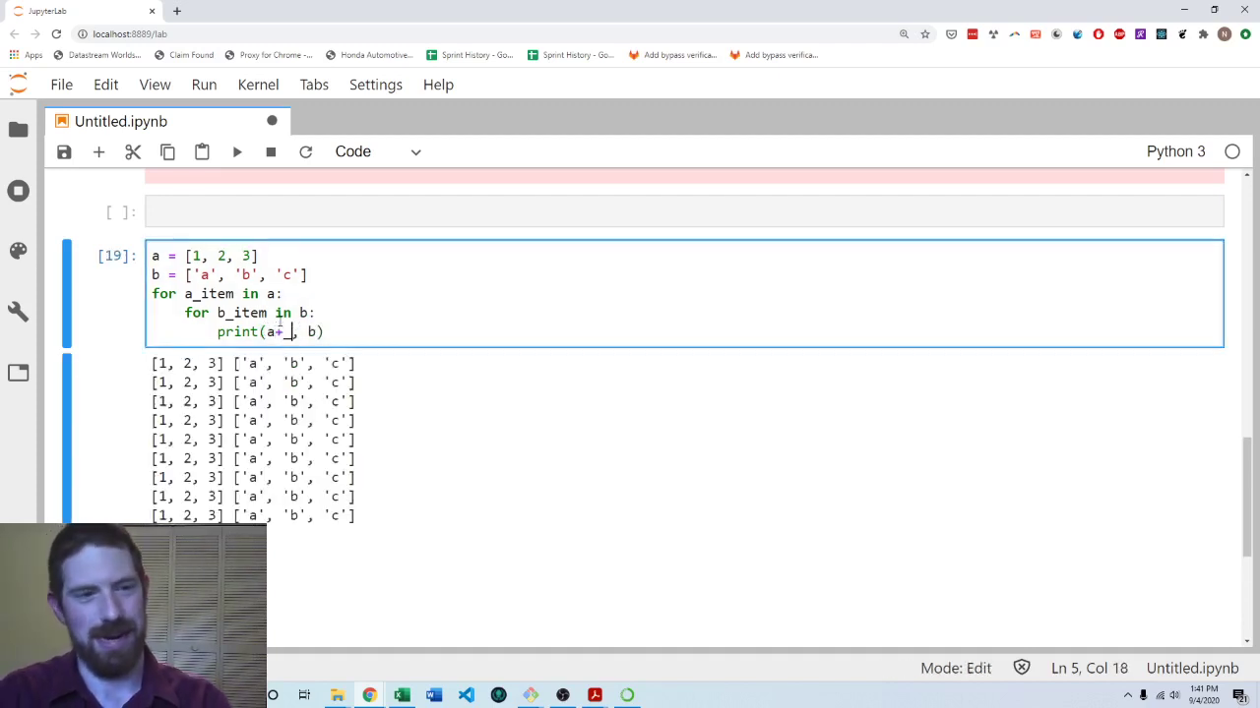
pyautogui.write('_item')
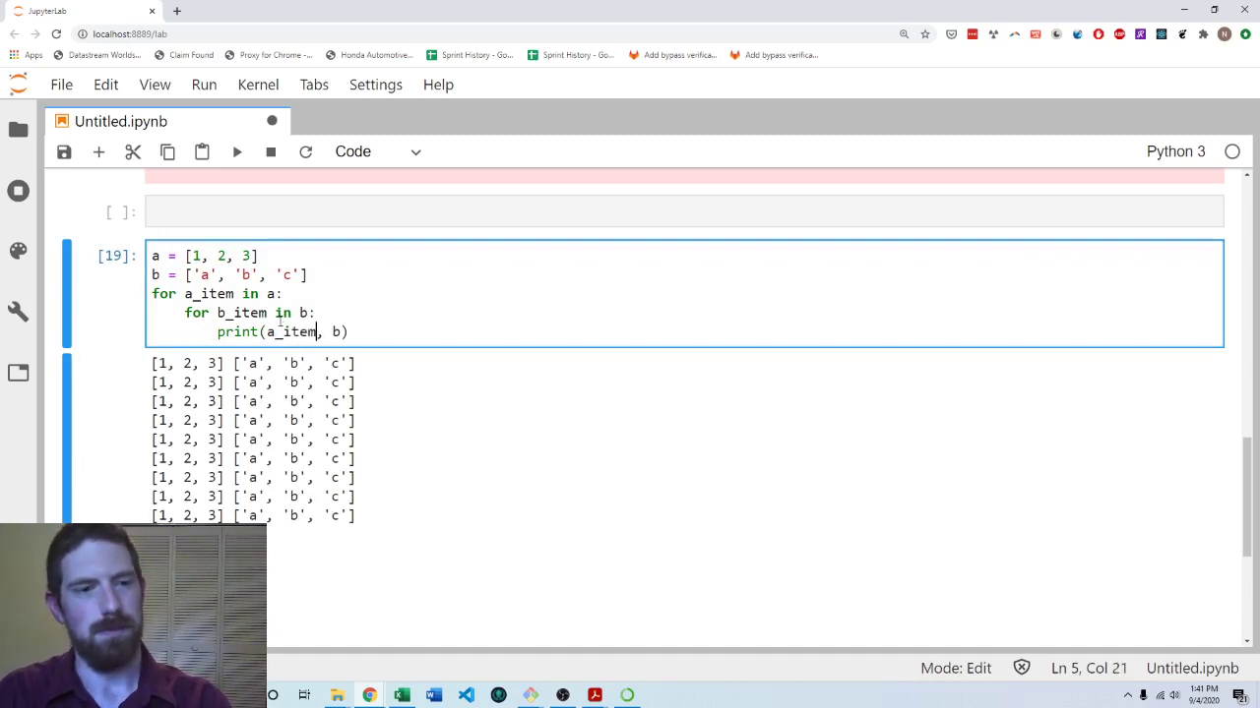
pyautogui.press('Right')
pyautogui.press('Right')
pyautogui.press('Right')
pyautogui.write('_item')
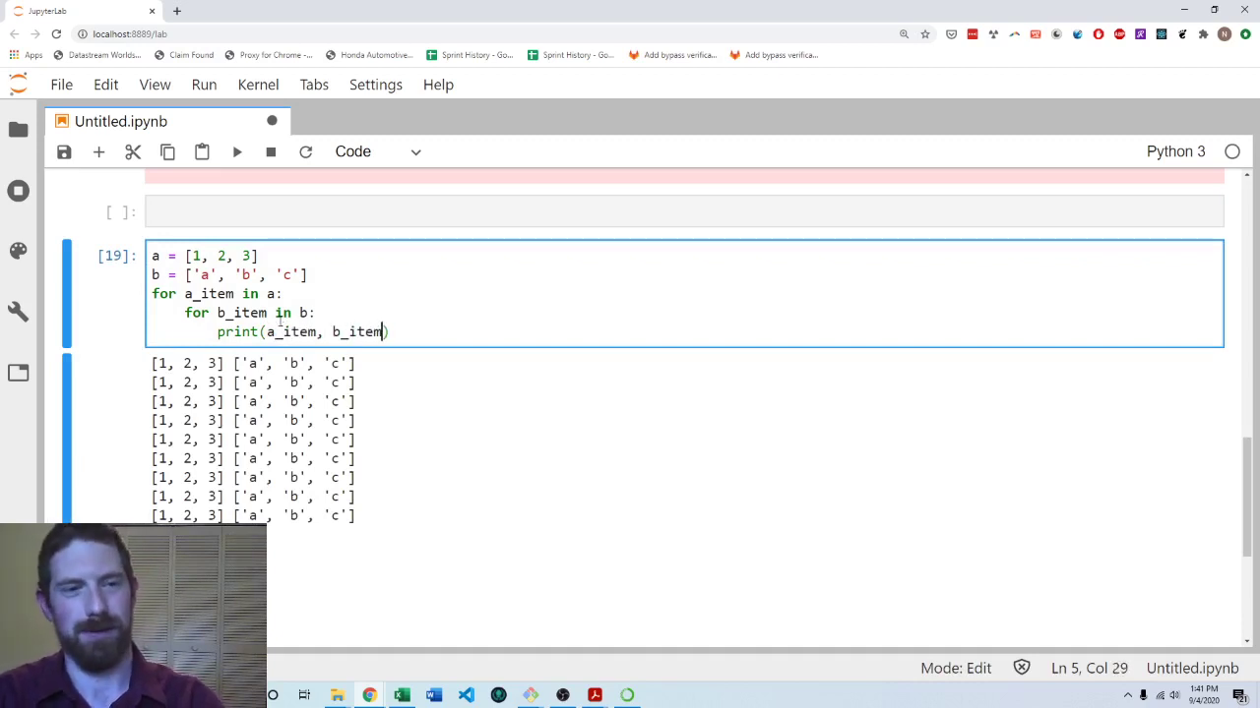
pyautogui.hotkey('ctrl', 'Return')
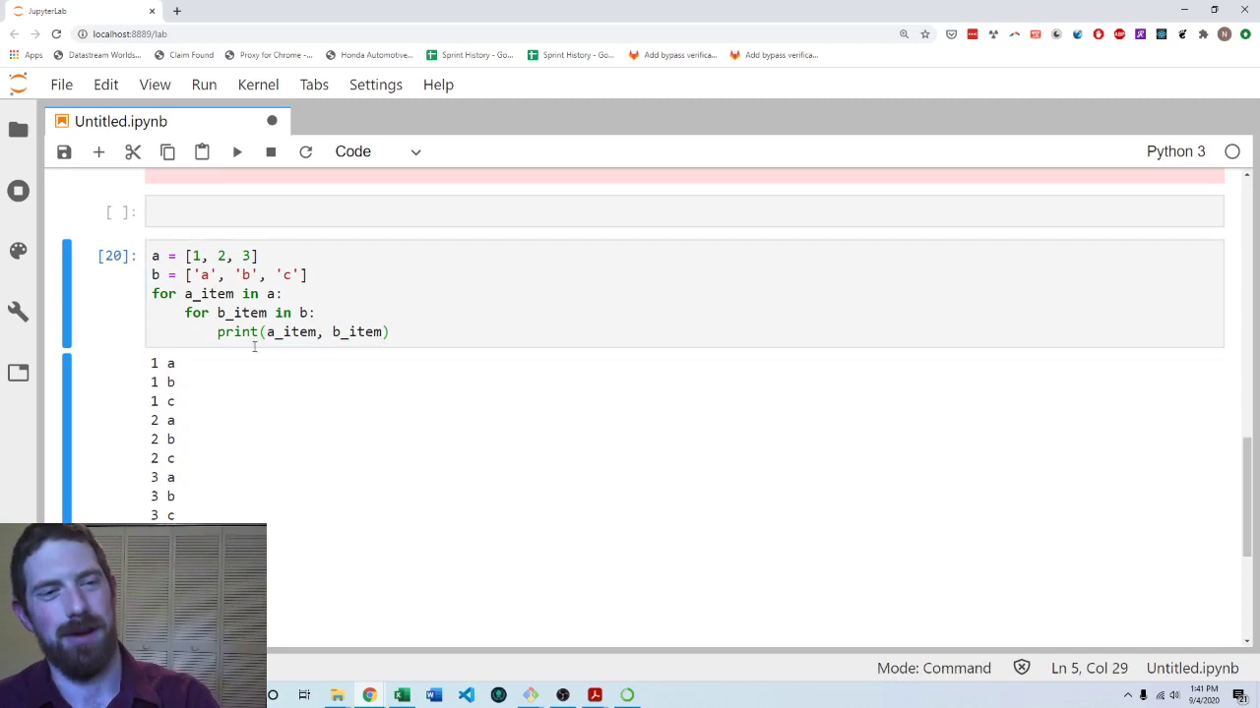
pyautogui.click(200, 256)
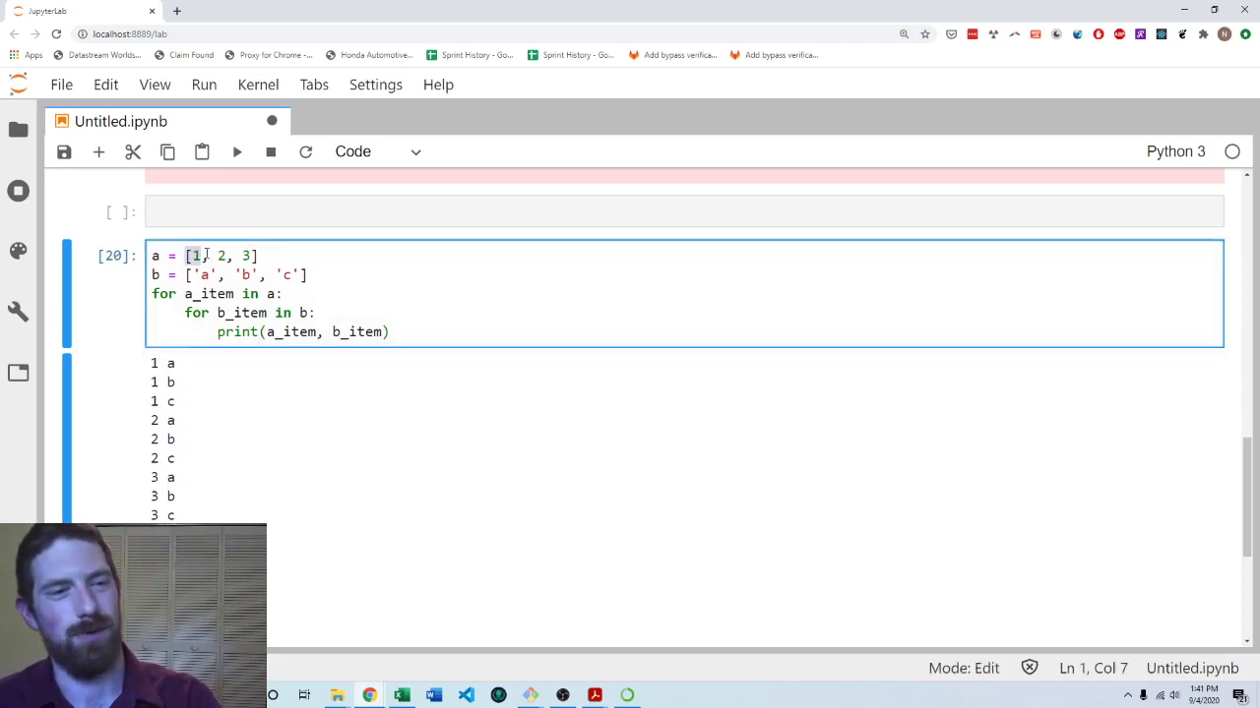
pyautogui.press('Escape')
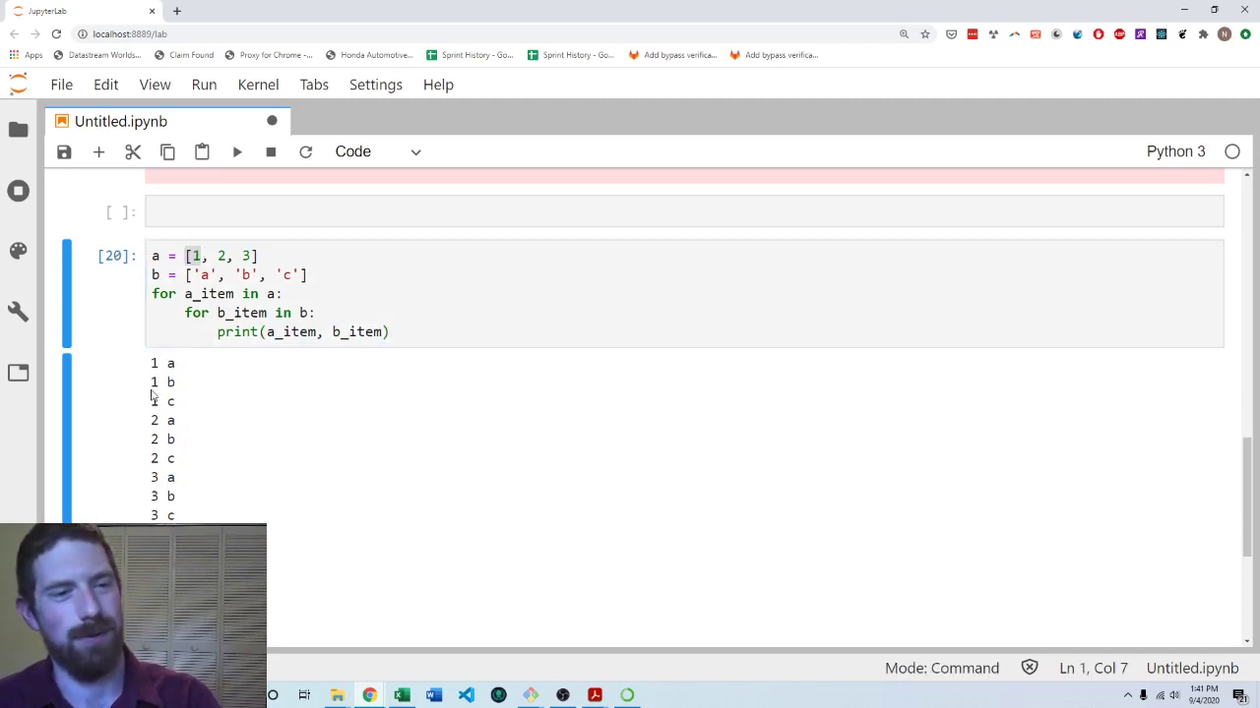
pyautogui.doubleClick(244, 275)
pyautogui.press('Escape')
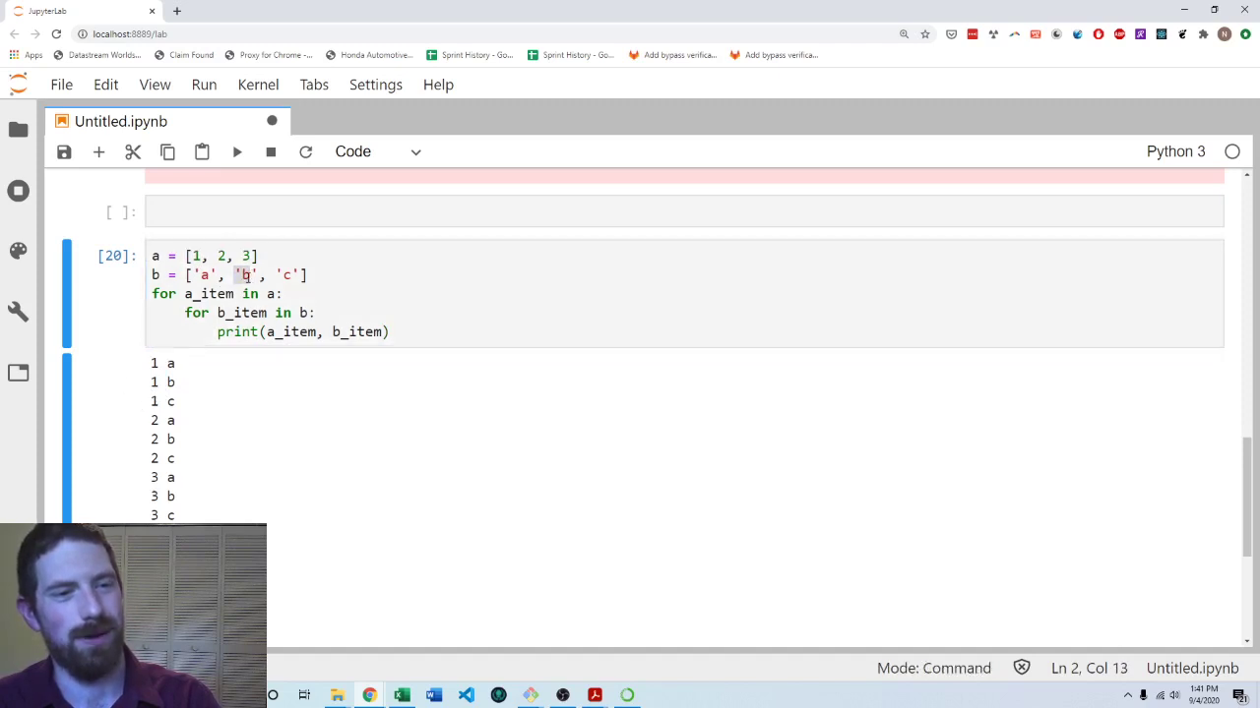
pyautogui.moveTo(276, 274); pyautogui.dragTo(305, 274)
pyautogui.press('Escape')
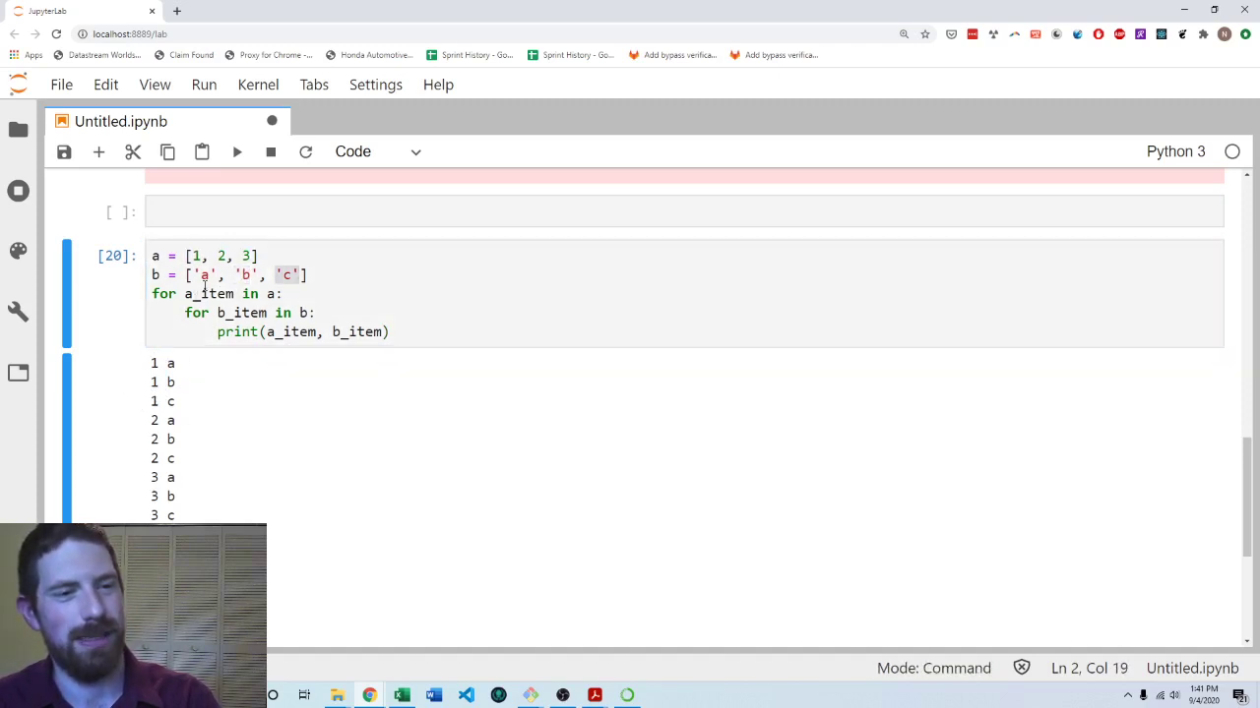
pyautogui.click(196, 295)
pyautogui.press('Escape')
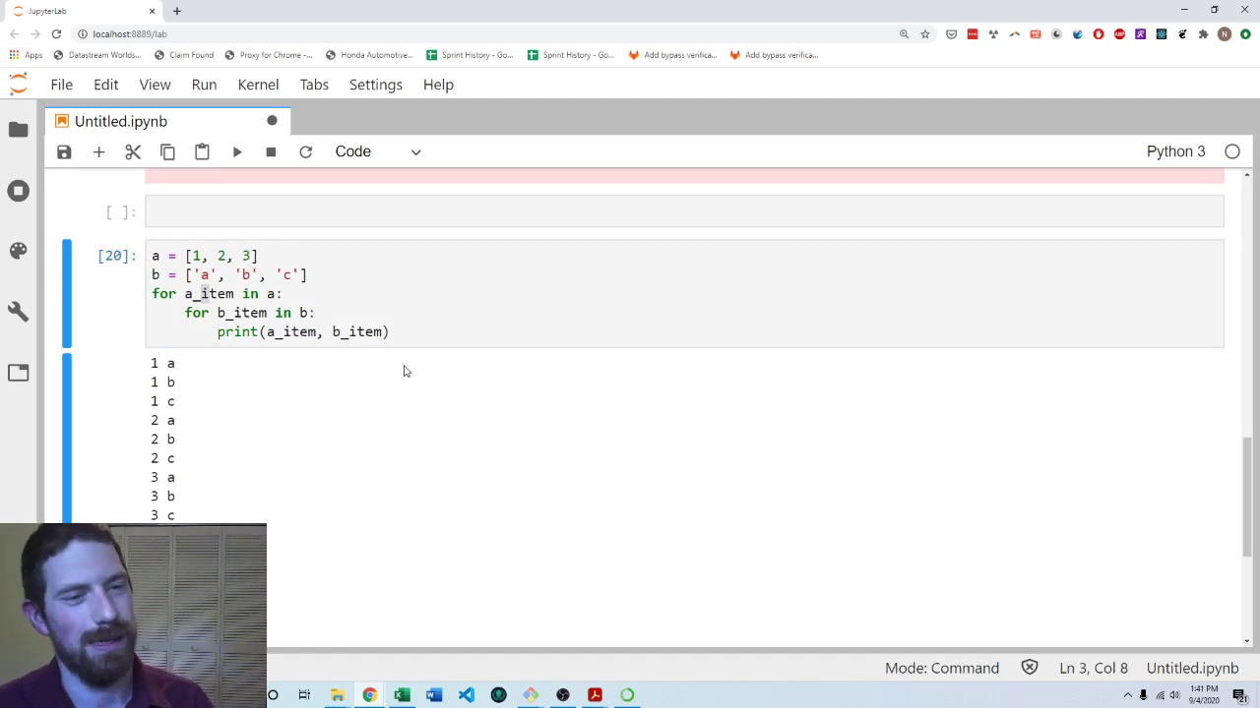
pyautogui.click(519, 314)
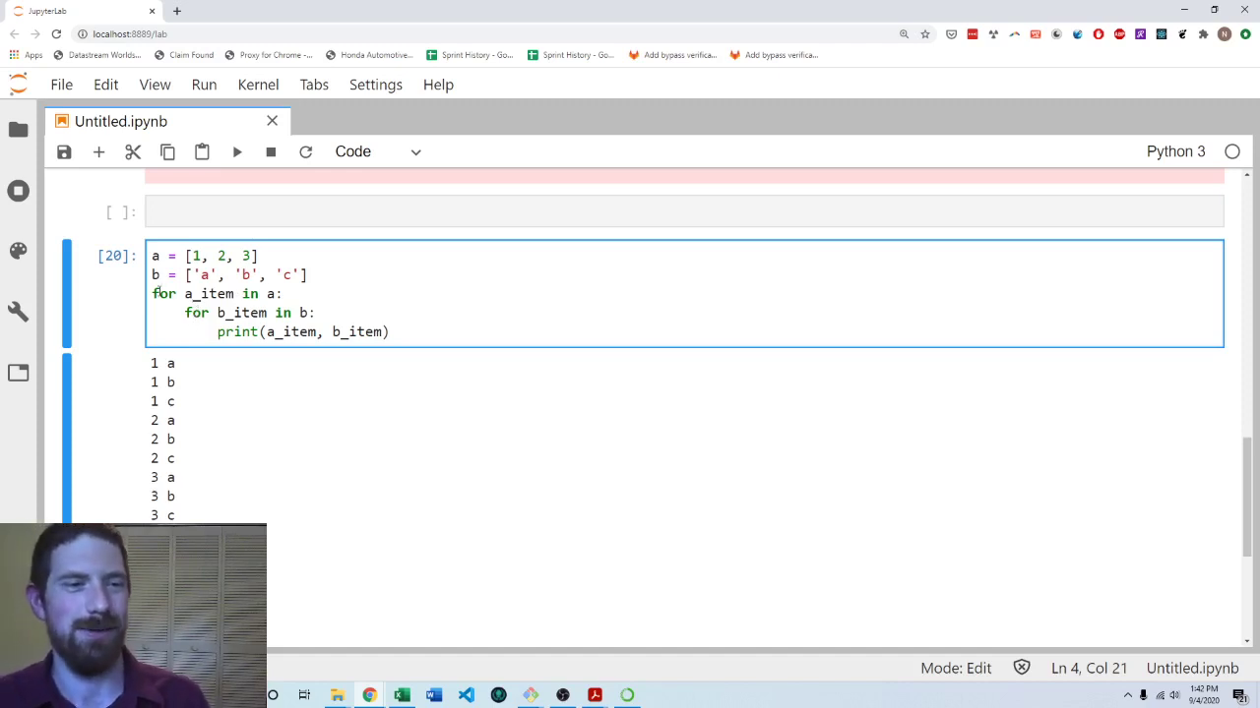
pyautogui.moveTo(152, 293); pyautogui.dragTo(365, 298)
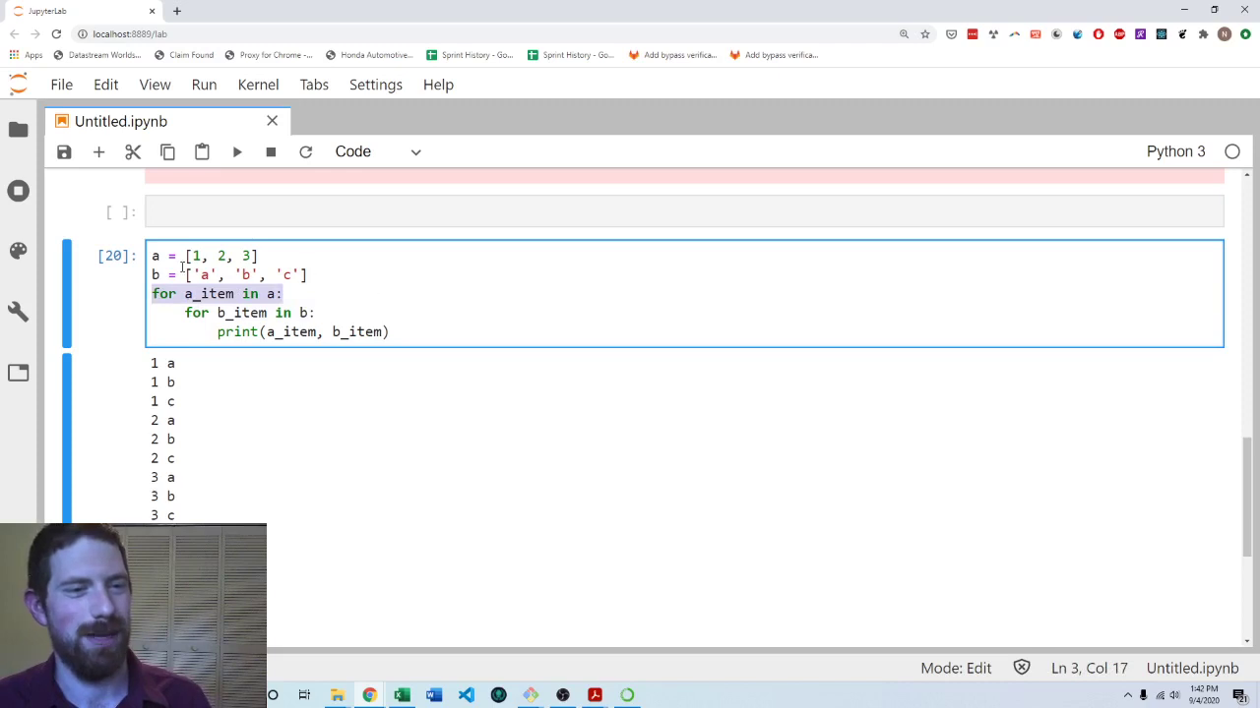
pyautogui.moveTo(149, 312); pyautogui.dragTo(343, 312)
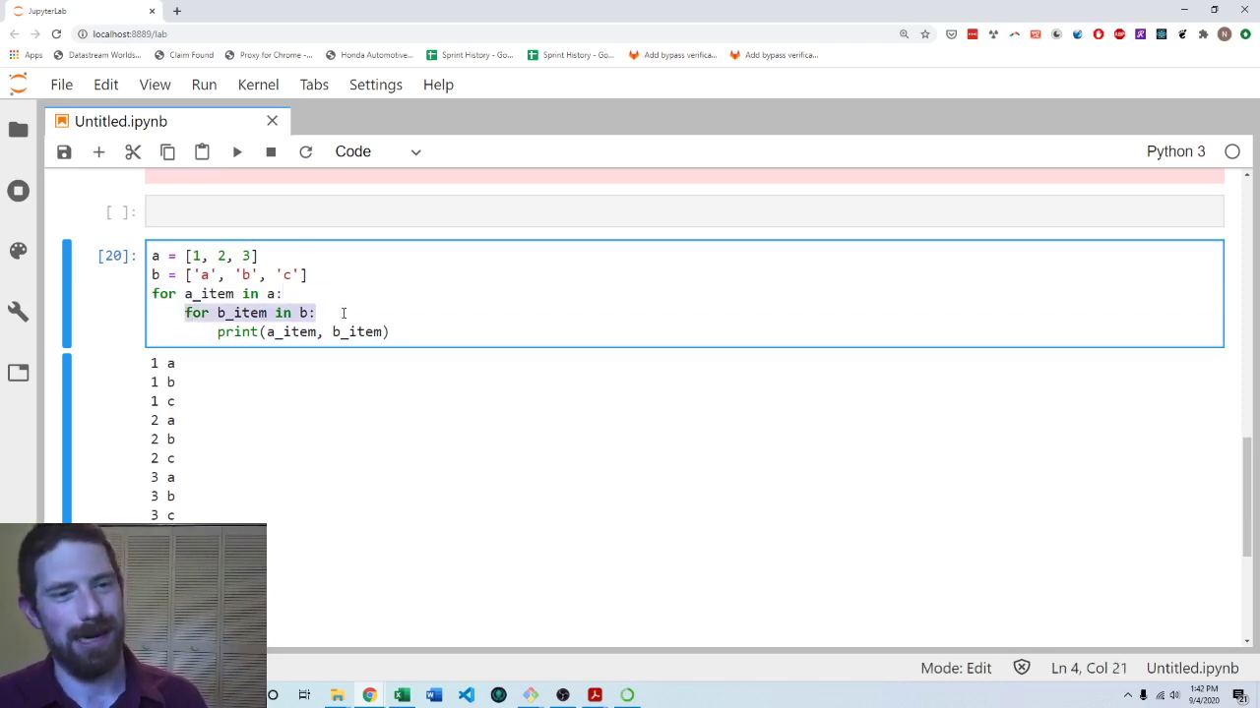
pyautogui.moveTo(150, 332); pyautogui.dragTo(214, 331)
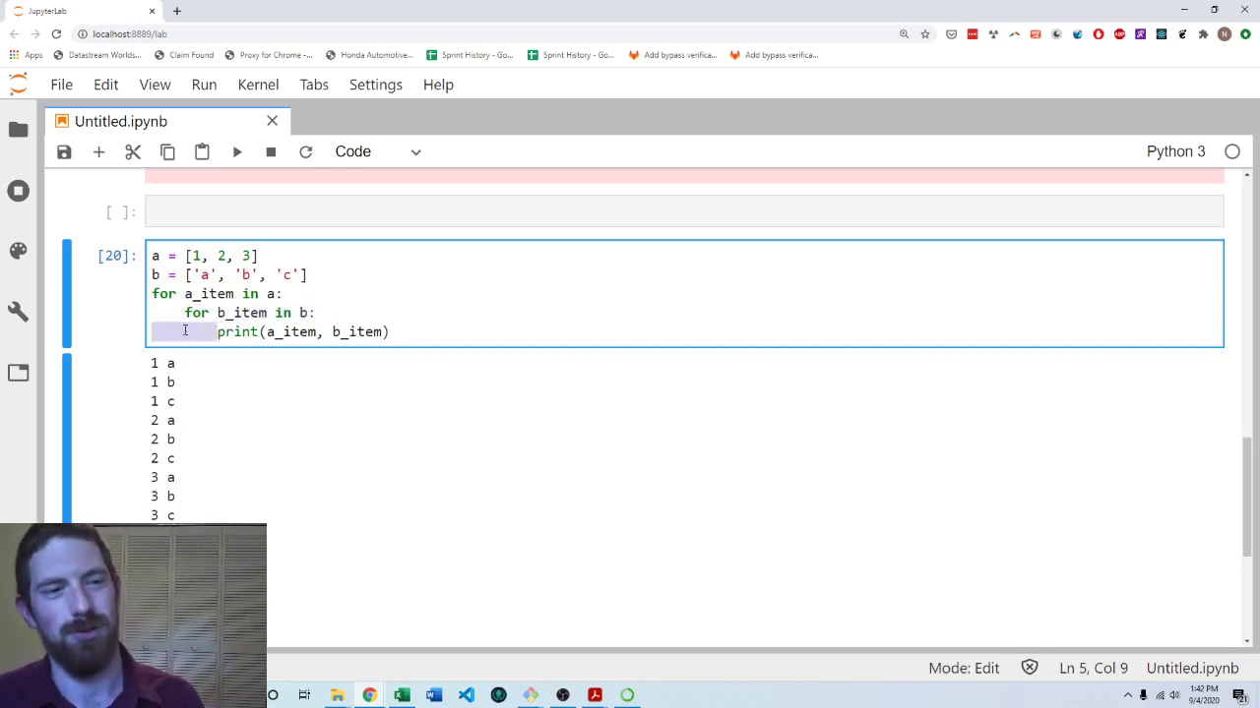
pyautogui.click(266, 275)
pyautogui.click(340, 331)
pyautogui.moveTo(406, 336); pyautogui.dragTo(217, 332)
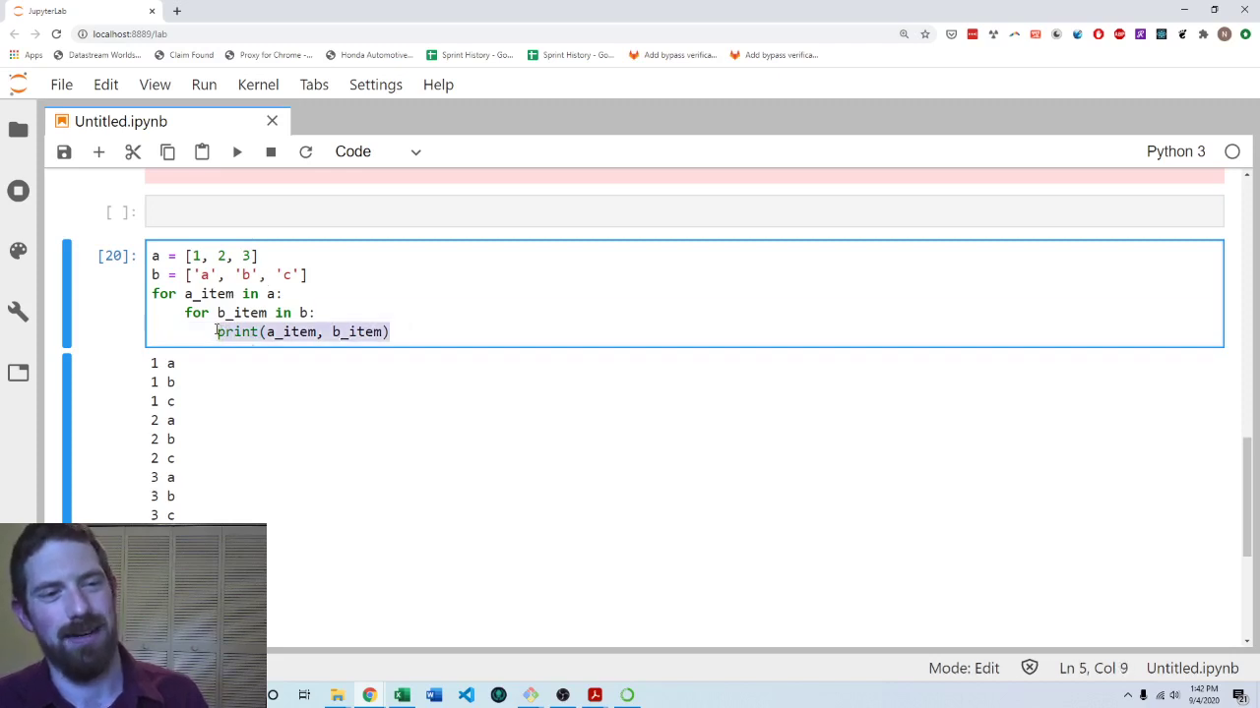
pyautogui.click(432, 316)
pyautogui.click(536, 330)
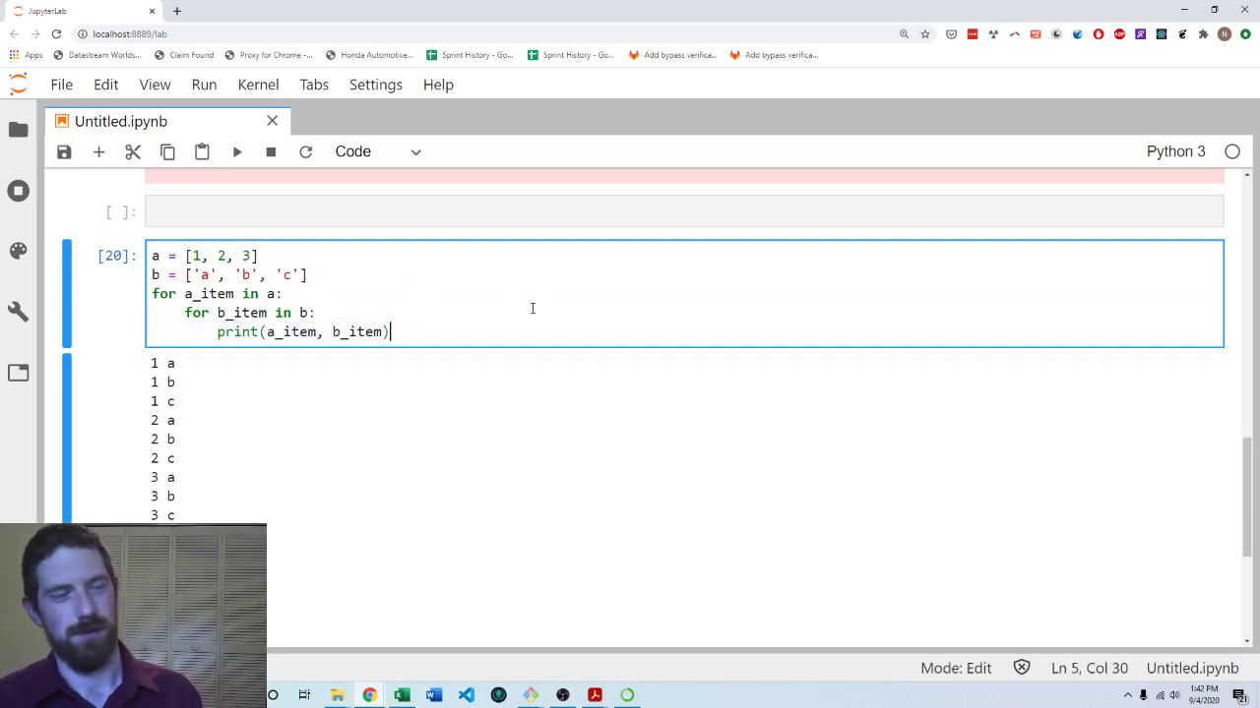